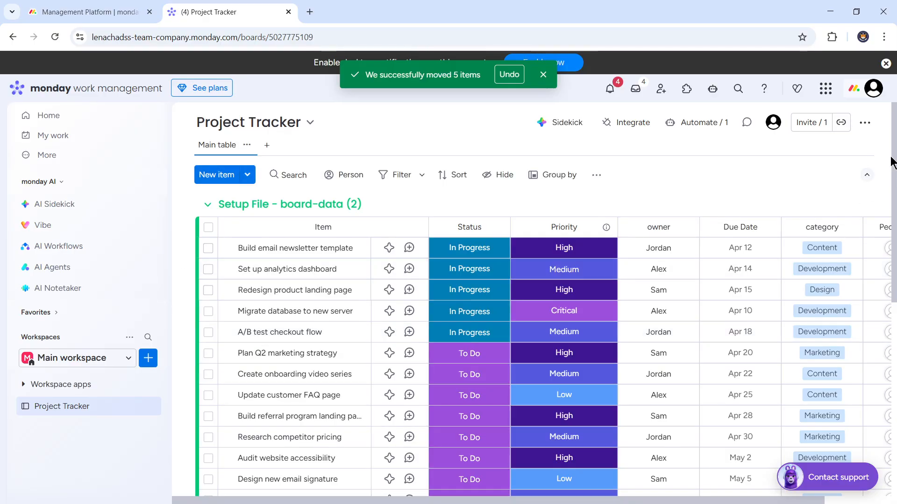
Step: Archive all items in the Completed group of the Project Tracker board
{"action": "left_click_drag", "start_coordinate": [894, 165], "coordinate": [893, 350]}
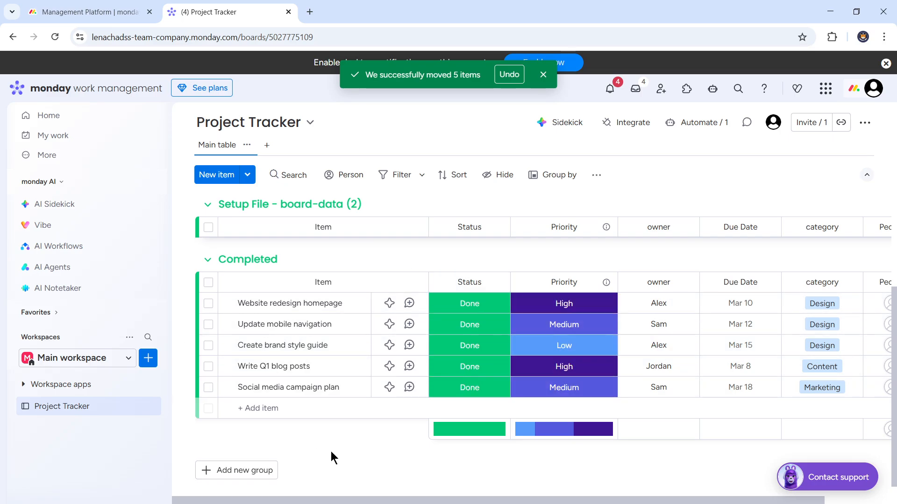
{"action": "left_click", "coordinate": [208, 283]}
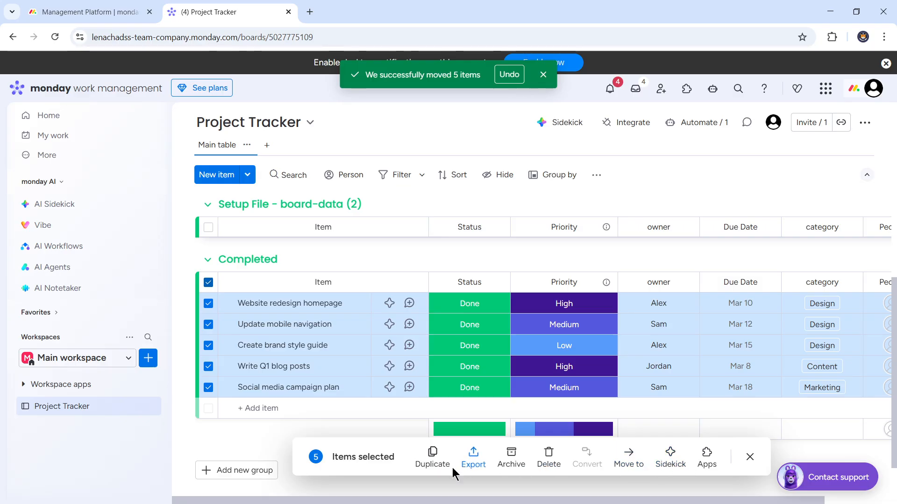
{"action": "left_click", "coordinate": [503, 462]}
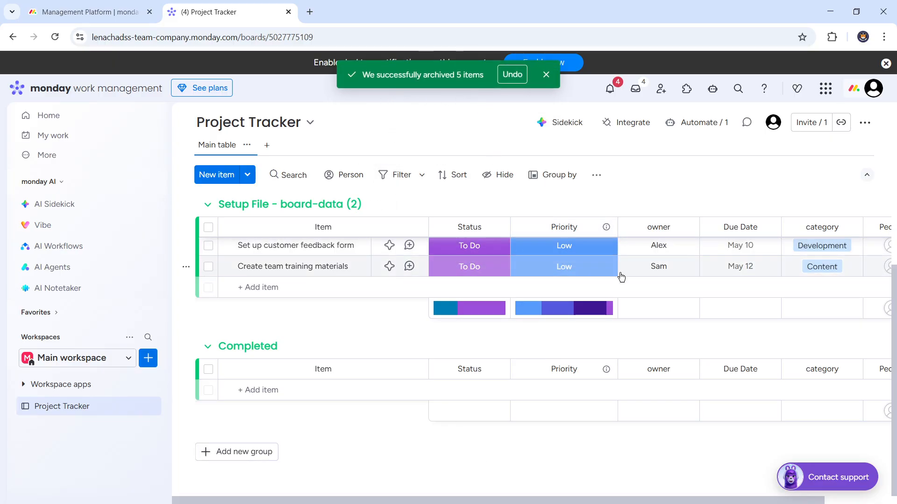
Step: Hide the People and Due Date columns and save the reduced column set as a new board view
{"action": "scroll", "coordinate": [893, 334], "scroll_direction": "up", "scroll_amount": 3}
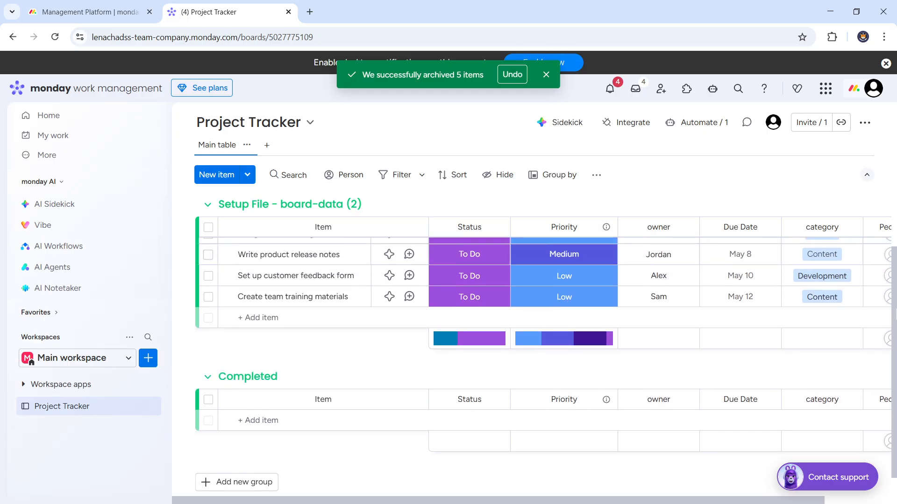
{"action": "scroll", "coordinate": [893, 250], "scroll_direction": "up", "scroll_amount": 3}
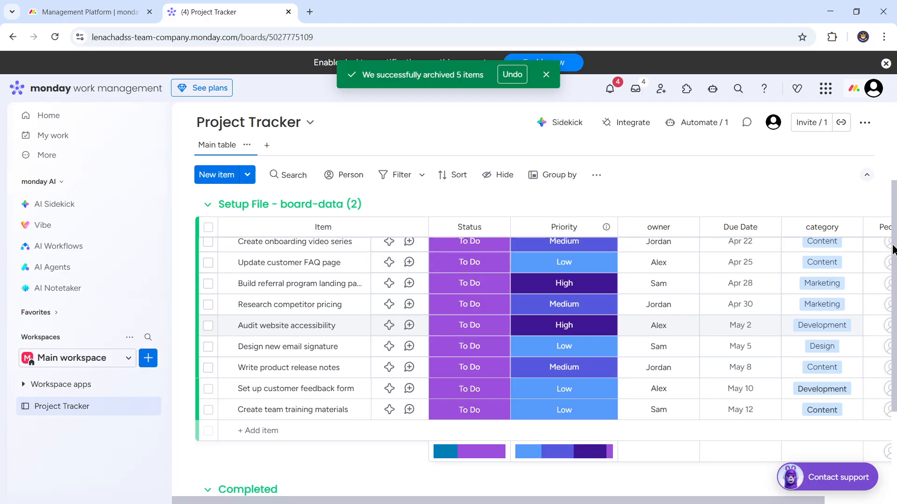
{"action": "scroll", "coordinate": [894, 250], "scroll_direction": "up", "scroll_amount": 1}
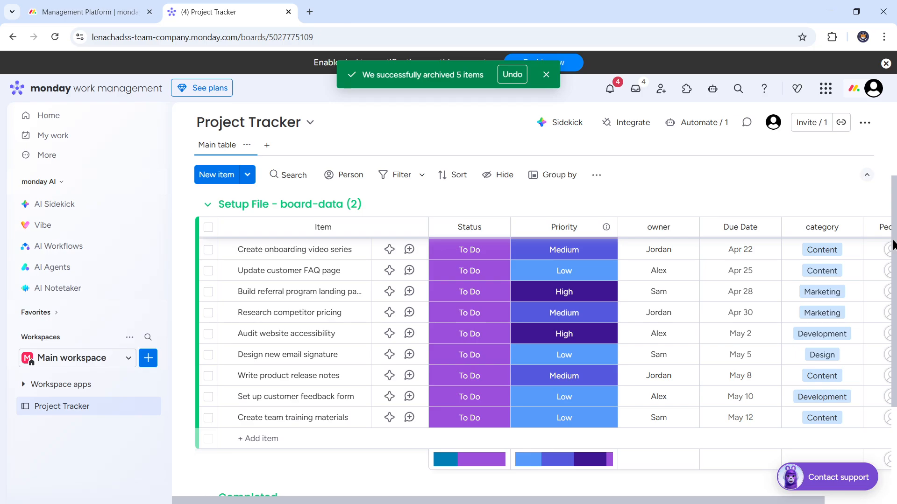
{"action": "scroll", "coordinate": [893, 245], "scroll_direction": "up", "scroll_amount": 3}
{"action": "scroll", "coordinate": [893, 245], "scroll_direction": "up", "scroll_amount": 2}
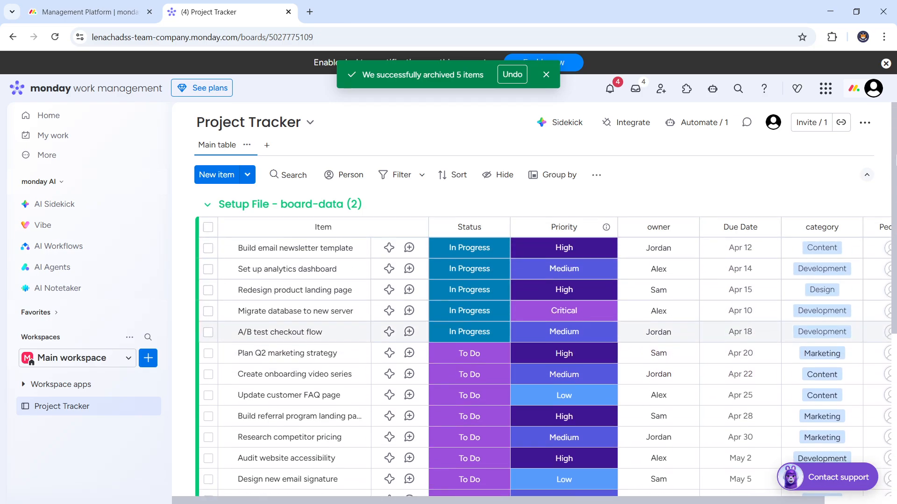
{"action": "left_click", "coordinate": [488, 180]}
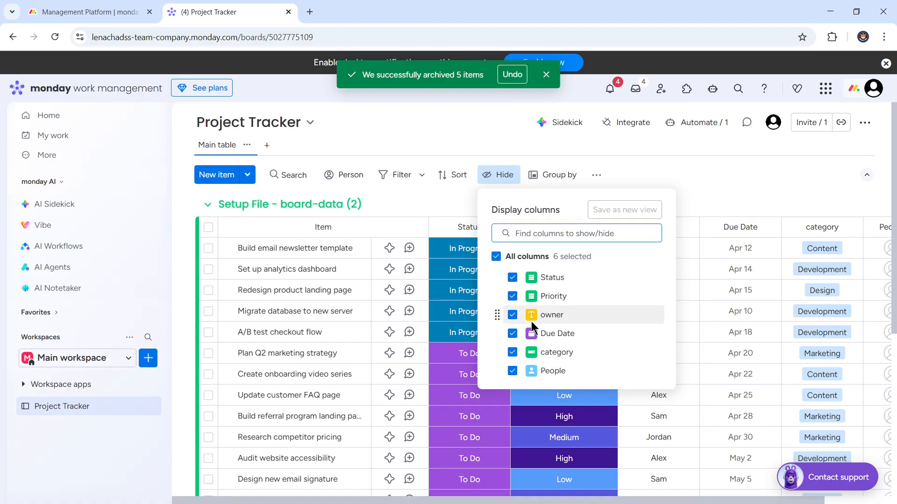
{"action": "left_click", "coordinate": [513, 371]}
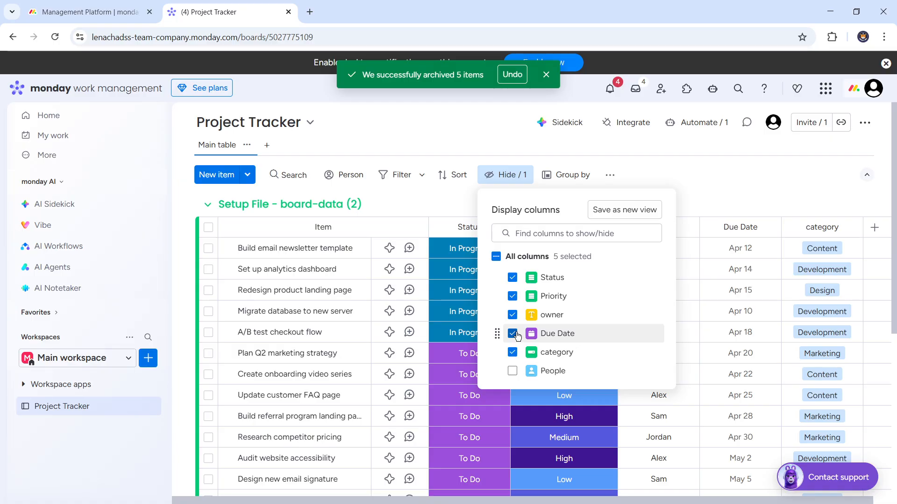
{"action": "left_click", "coordinate": [513, 334]}
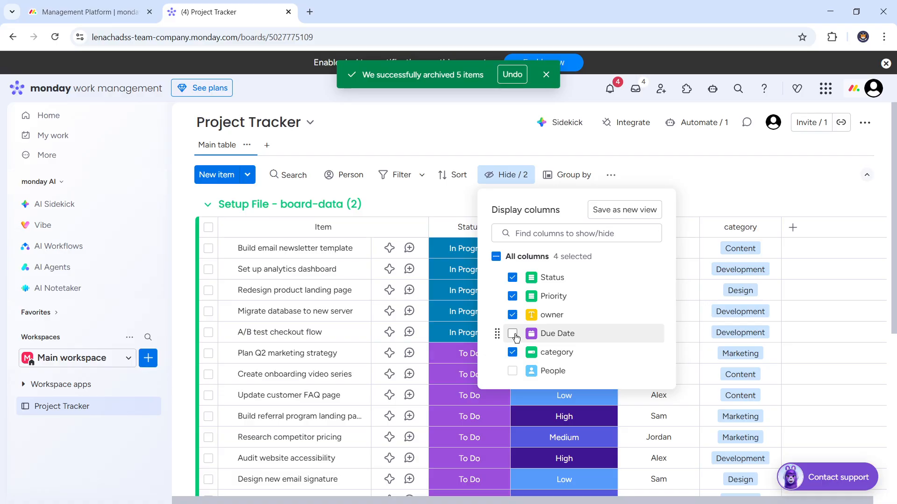
{"action": "left_click", "coordinate": [619, 211]}
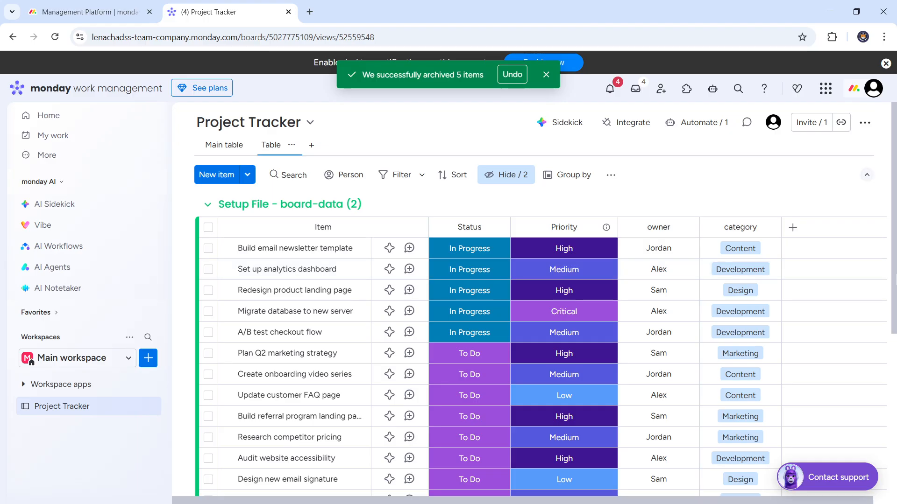
Step: Collapse the Setup File - board-data (2) group, and compare the Main table view with the new Table view
{"action": "mouse_move", "coordinate": [895, 291]}
{"action": "left_mouse_down"}
{"action": "mouse_move", "coordinate": [895, 319]}
{"action": "mouse_move", "coordinate": [893, 285]}
{"action": "left_mouse_up"}
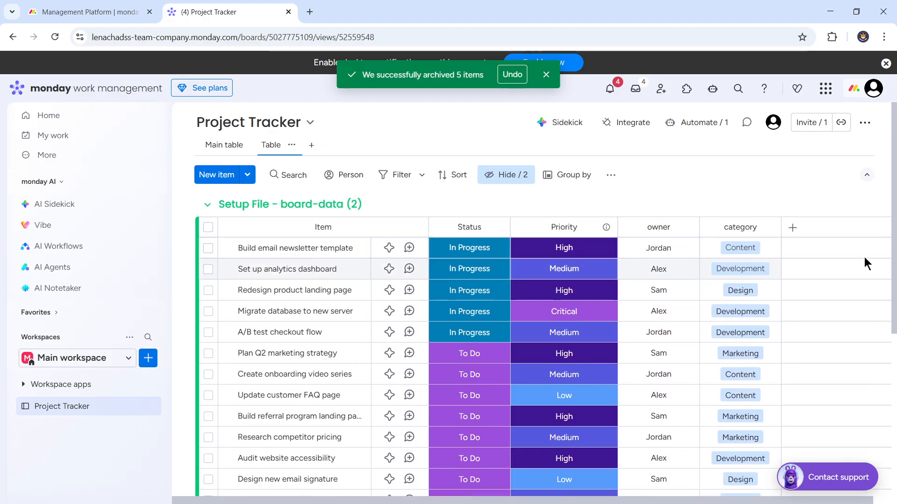
{"action": "left_click", "coordinate": [209, 205]}
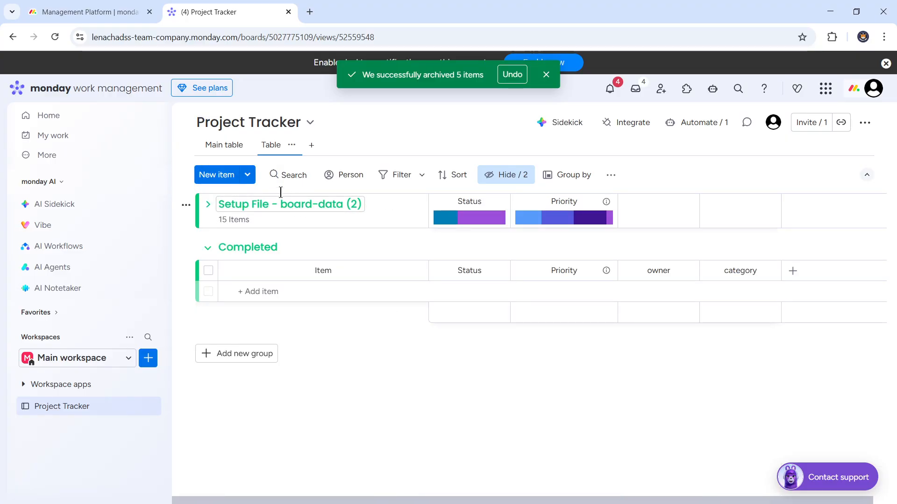
{"action": "left_click", "coordinate": [232, 146]}
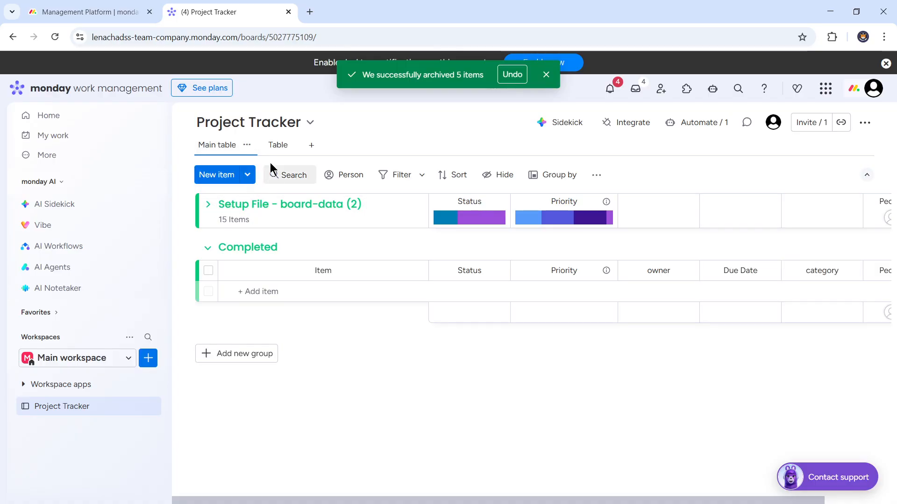
{"action": "left_click", "coordinate": [273, 146]}
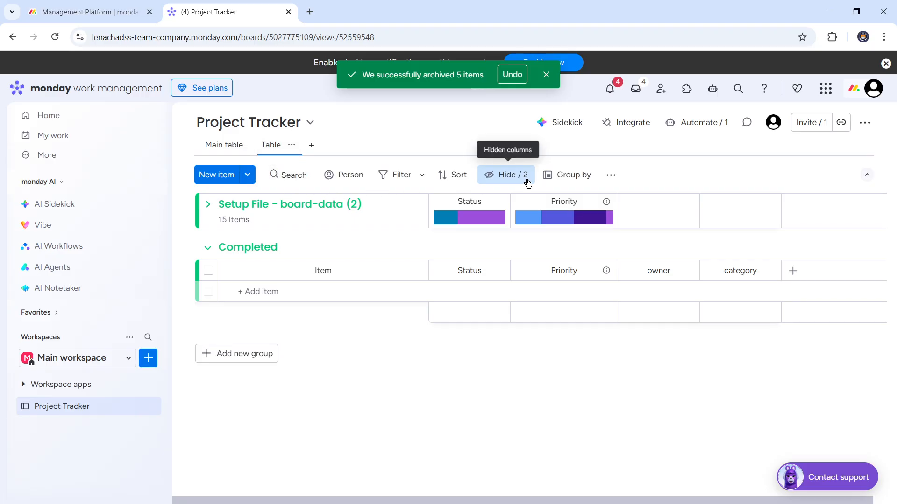
Step: Turn off the board automation that assigns the creator as People when an item is created
{"action": "left_click", "coordinate": [699, 128]}
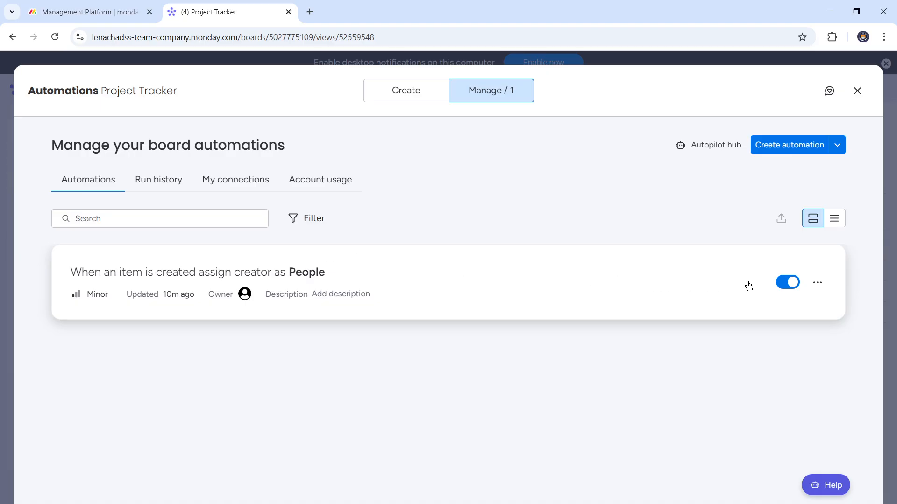
{"action": "left_click", "coordinate": [786, 284]}
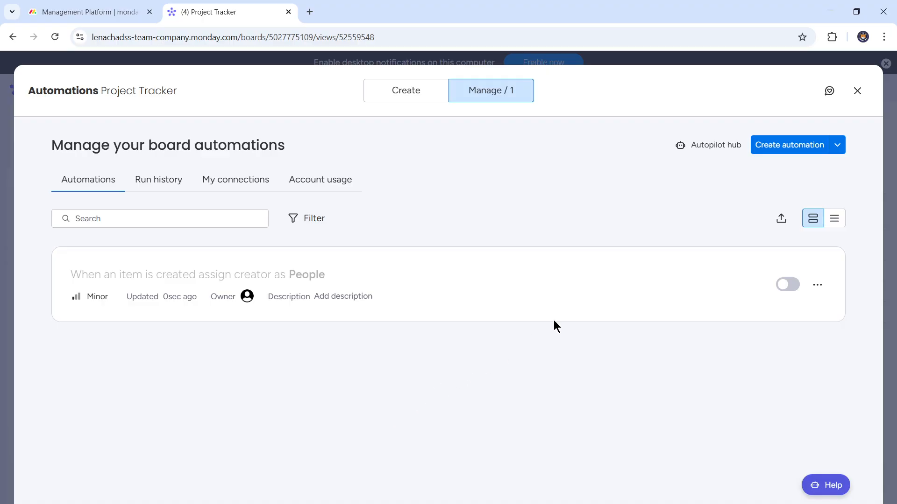
{"action": "left_click", "coordinate": [858, 92]}
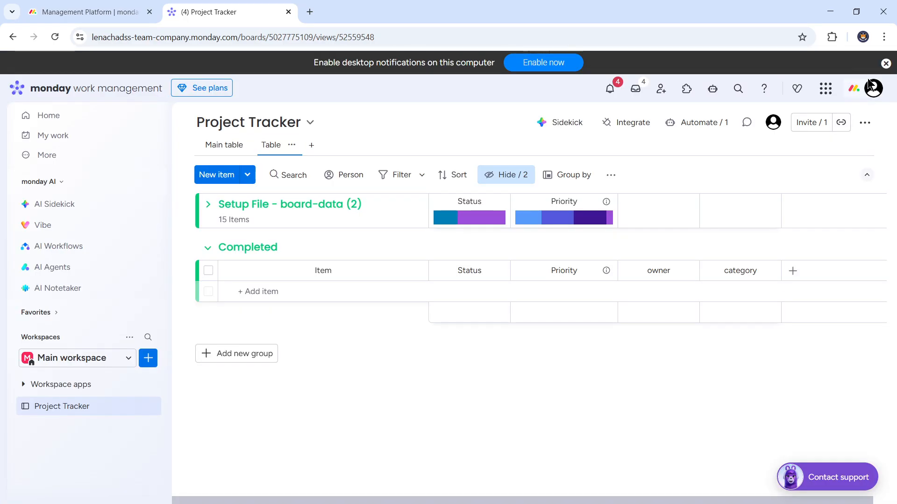
Step: Set Chrome's delete browsing data range to All time, and return to the Project Tracker board without deleting anything
{"action": "left_click", "coordinate": [884, 38]}
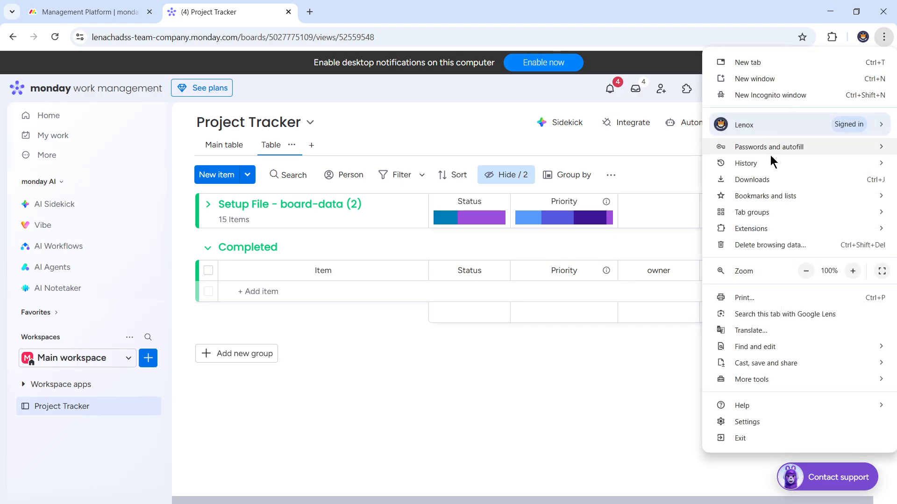
{"action": "left_click", "coordinate": [753, 422]}
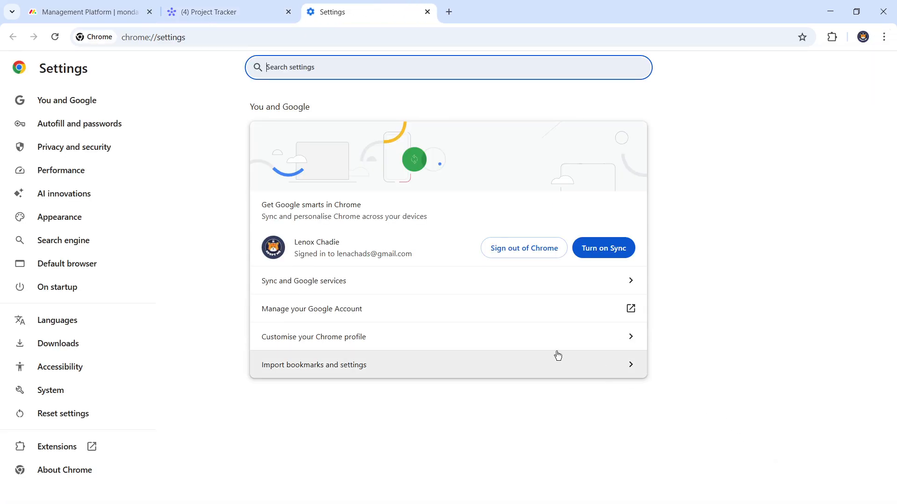
{"action": "left_click", "coordinate": [75, 147]}
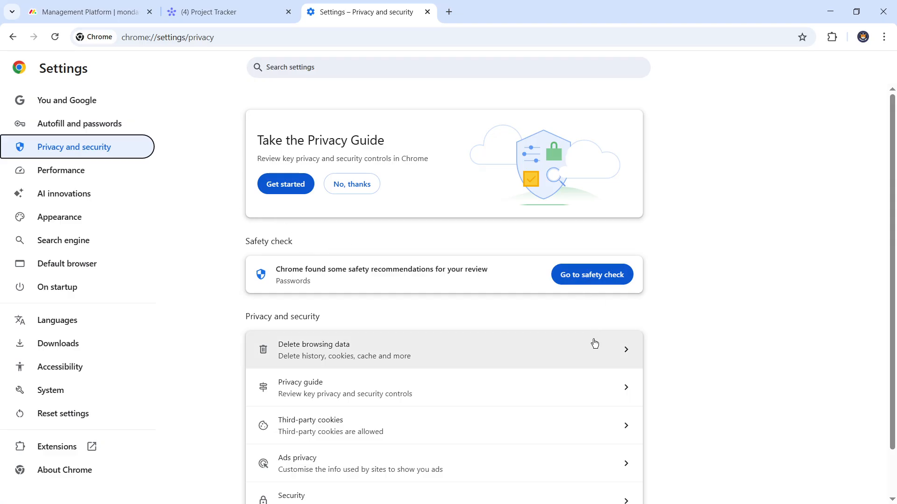
{"action": "left_click", "coordinate": [594, 344]}
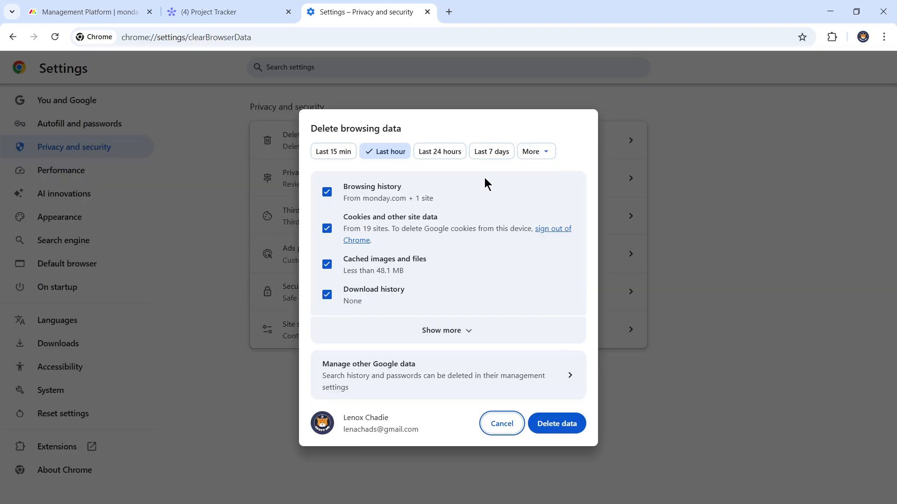
{"action": "left_click", "coordinate": [532, 153]}
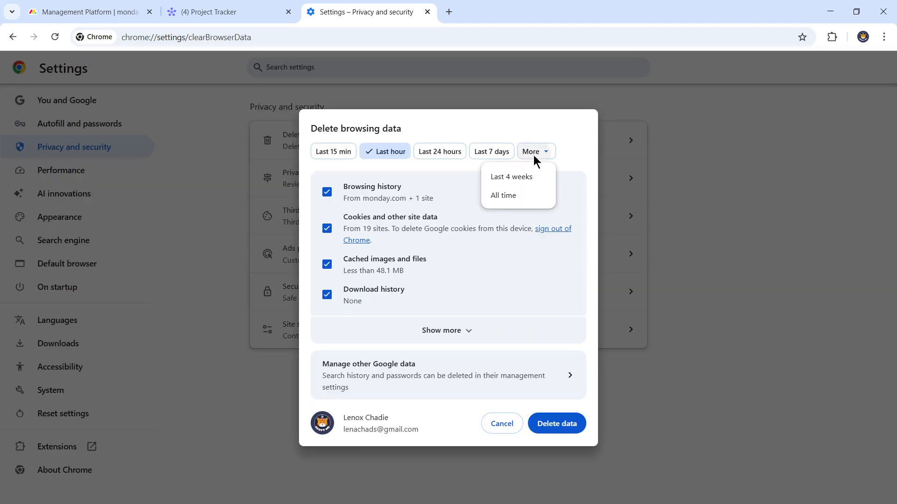
{"action": "left_click", "coordinate": [498, 197]}
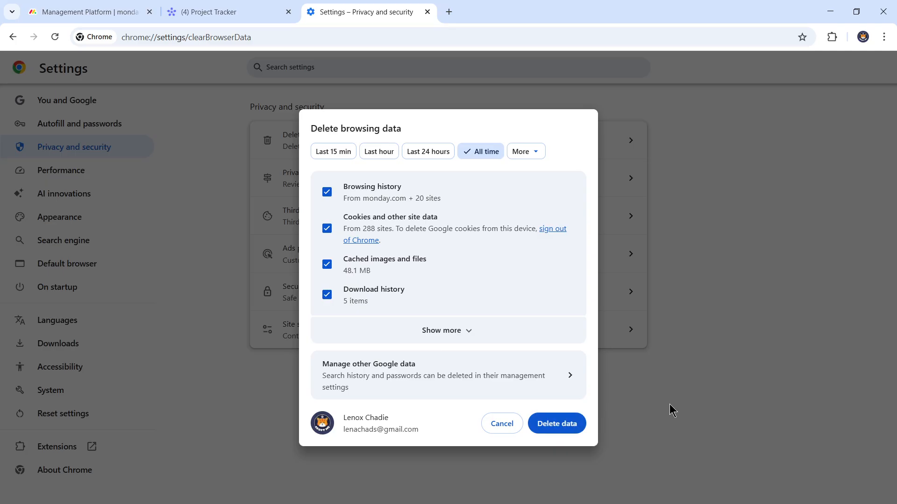
{"action": "left_click", "coordinate": [235, 10]}
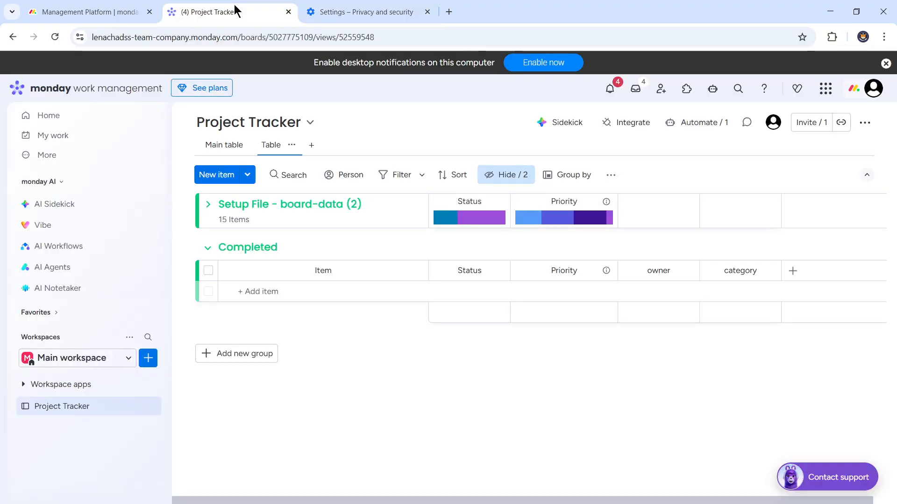
{"action": "left_click", "coordinate": [427, 12]}
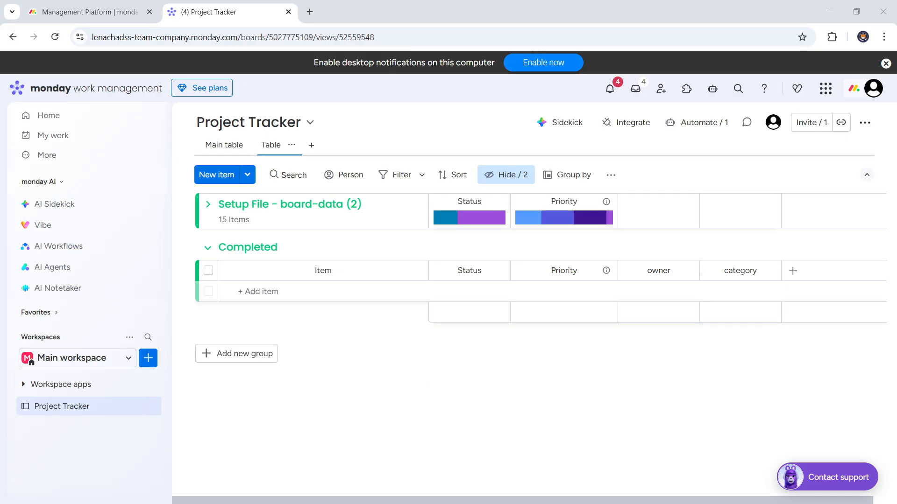
Step: Load the monday.com status page at status.monday.com in a new browser tab
{"action": "left_click", "coordinate": [309, 14]}
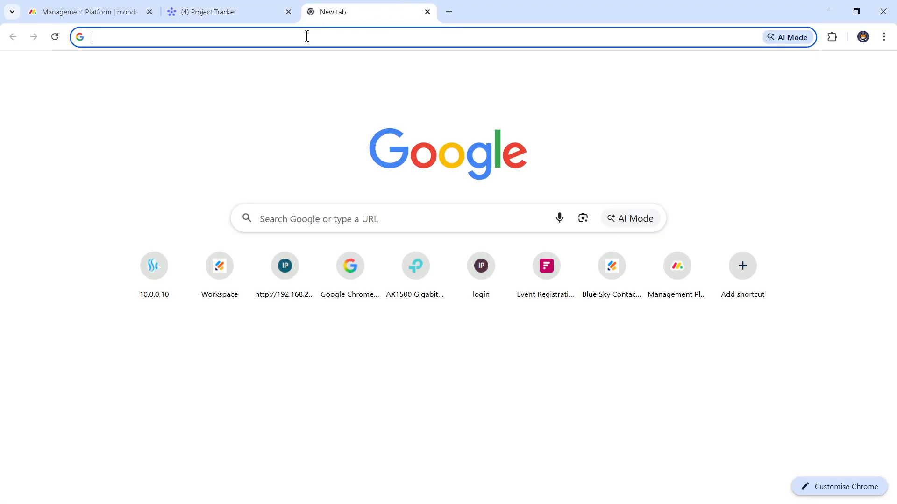
{"action": "type", "text": "status.monday.com"}
{"action": "key", "text": "Return"}
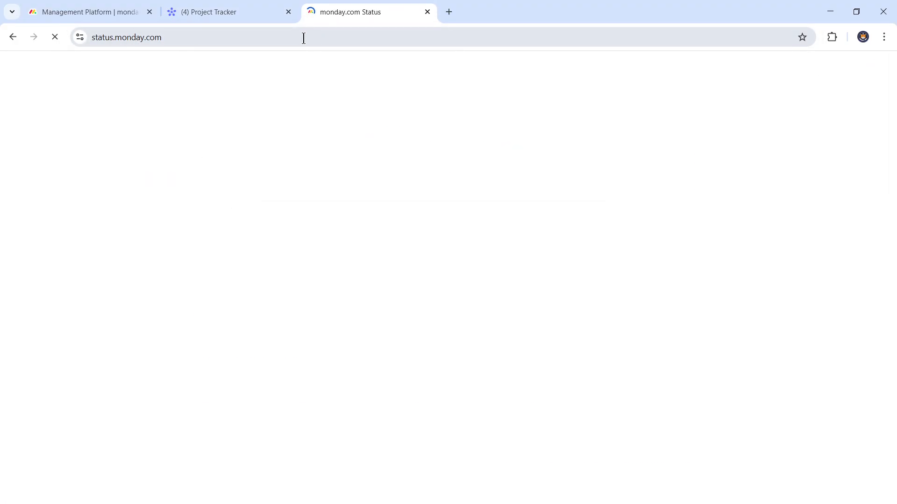